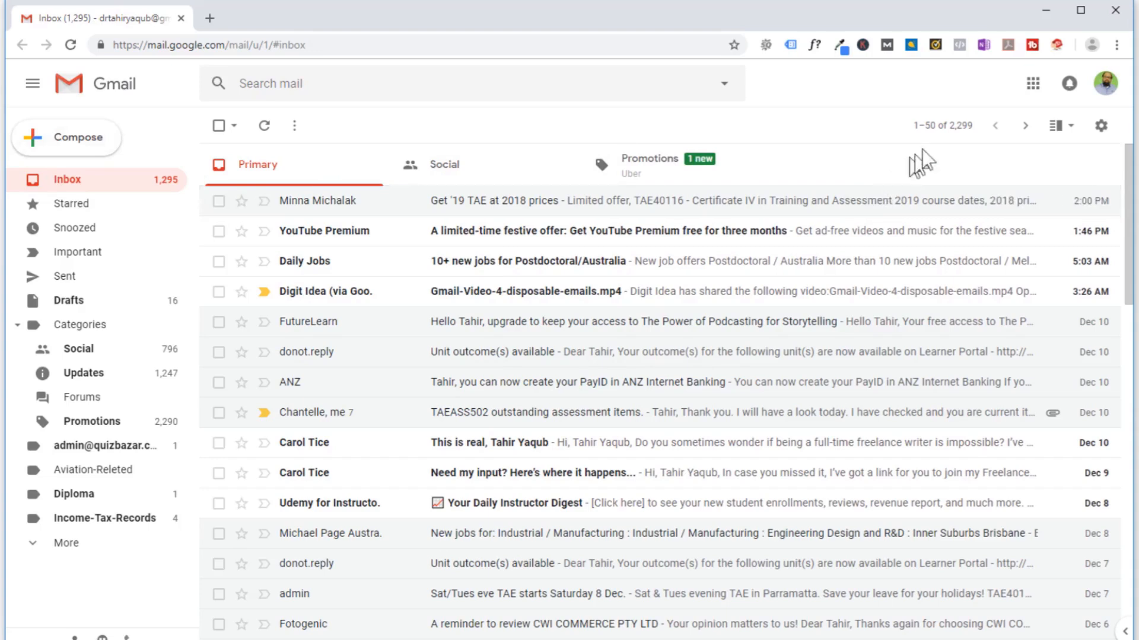
Open Google Contacts from Gmail and create a contact label named Example Group.
left_click(1035, 85)
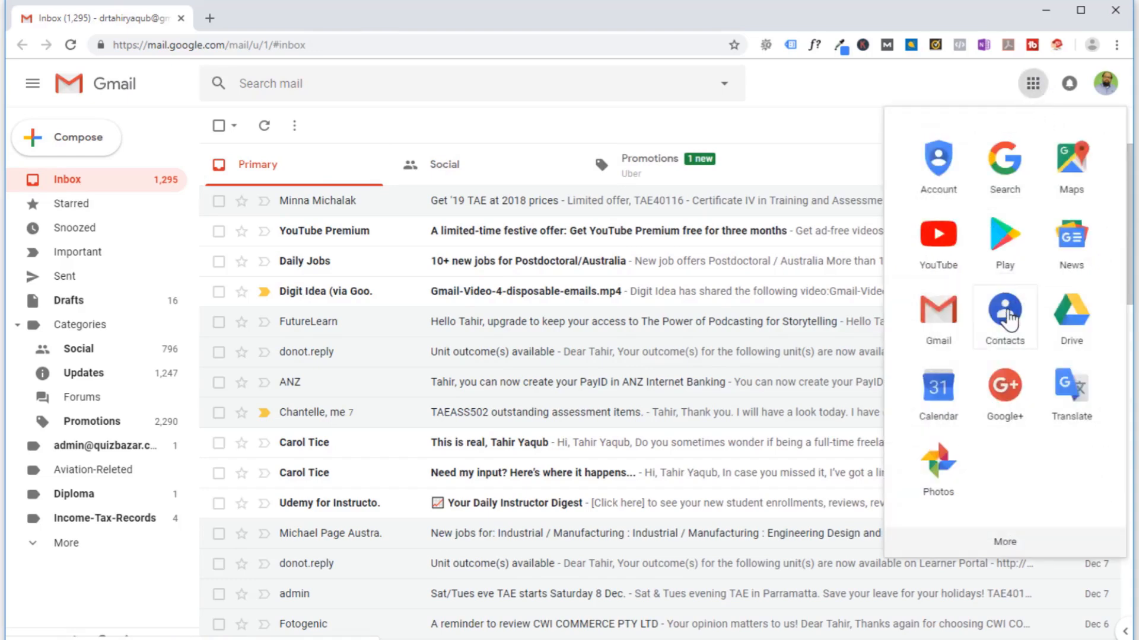
left_click(1008, 320)
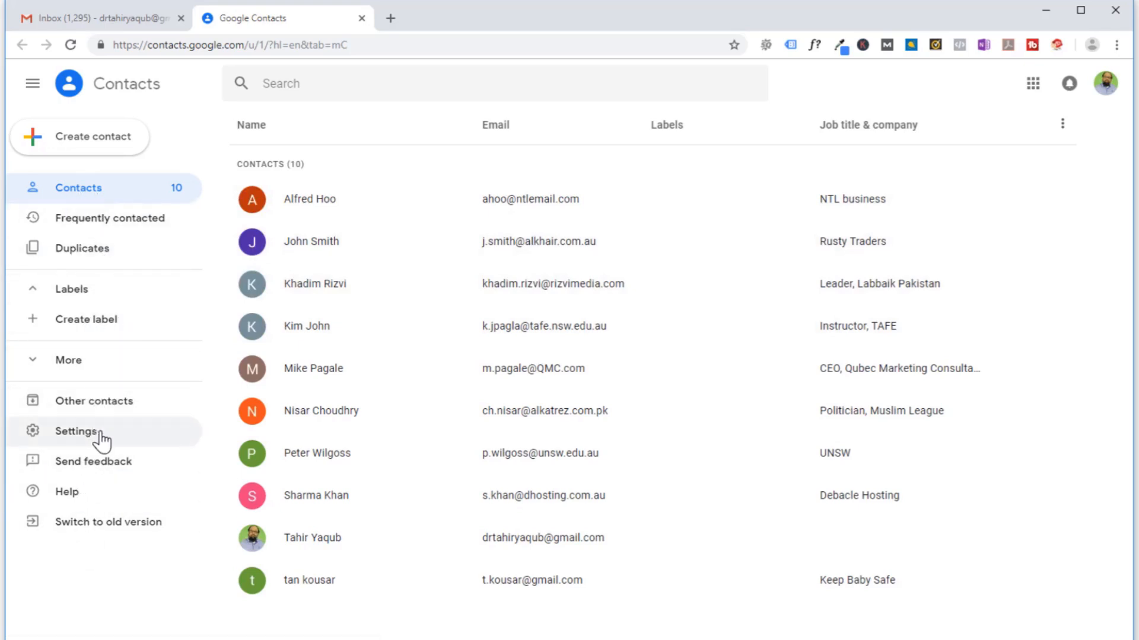
left_click(87, 319)
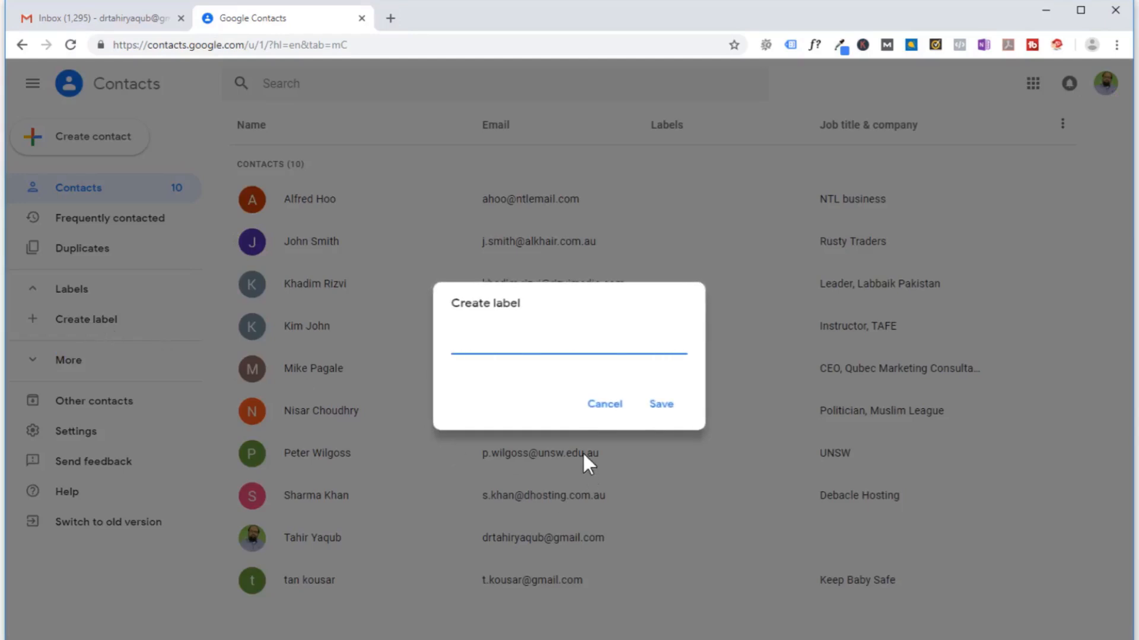
type("Example Group")
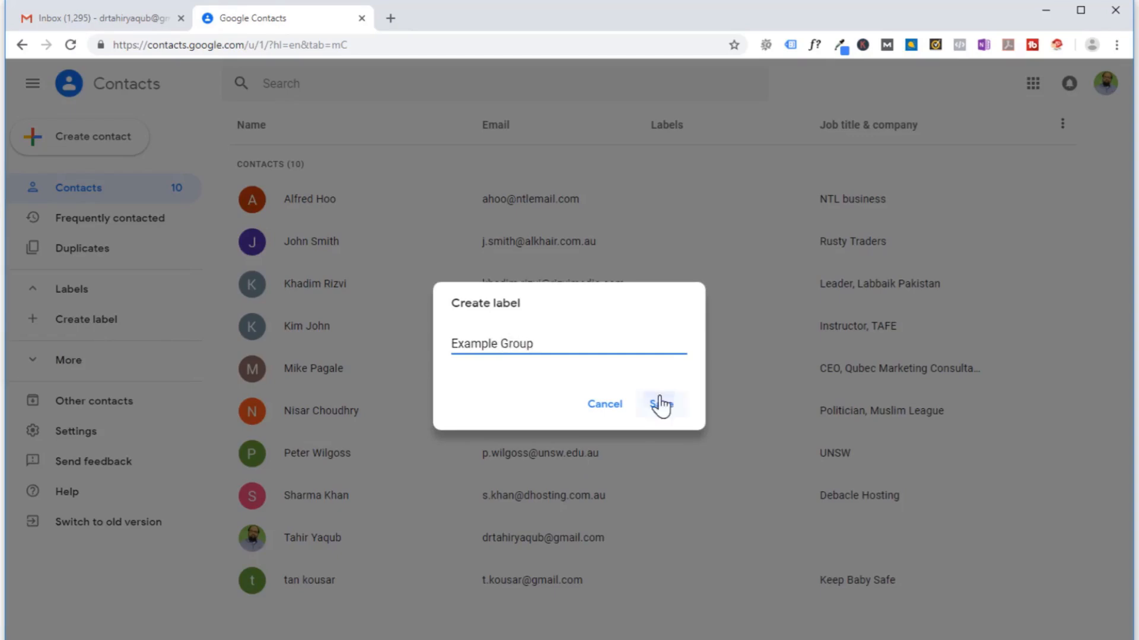
left_click(660, 407)
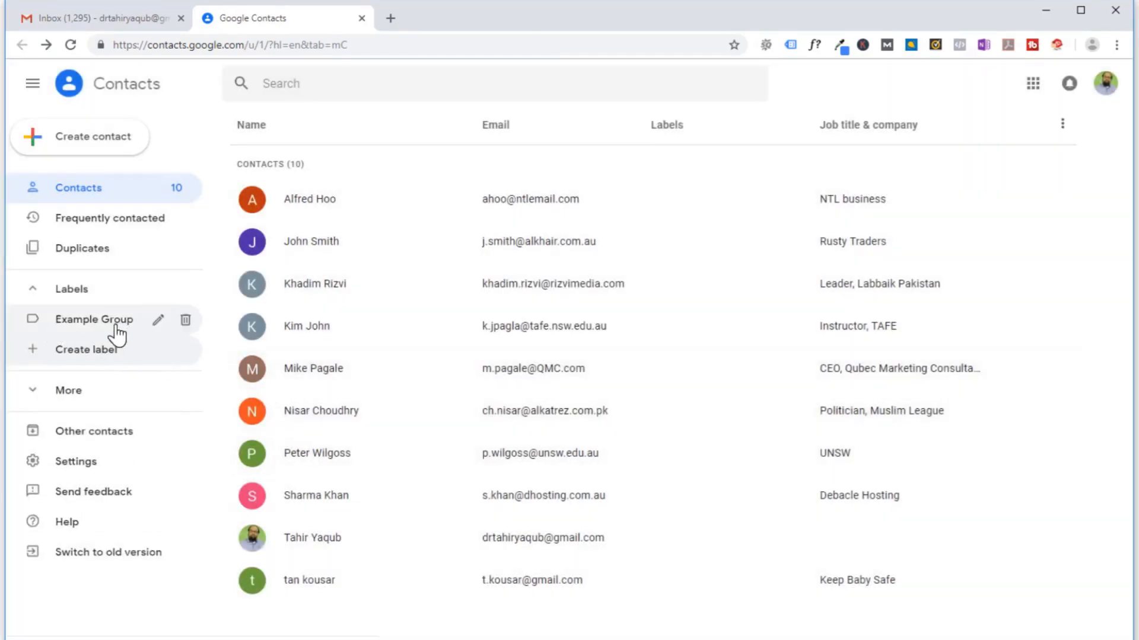
Select the first contact, from NTL business, and assign it the Example Group label.
left_click(252, 201)
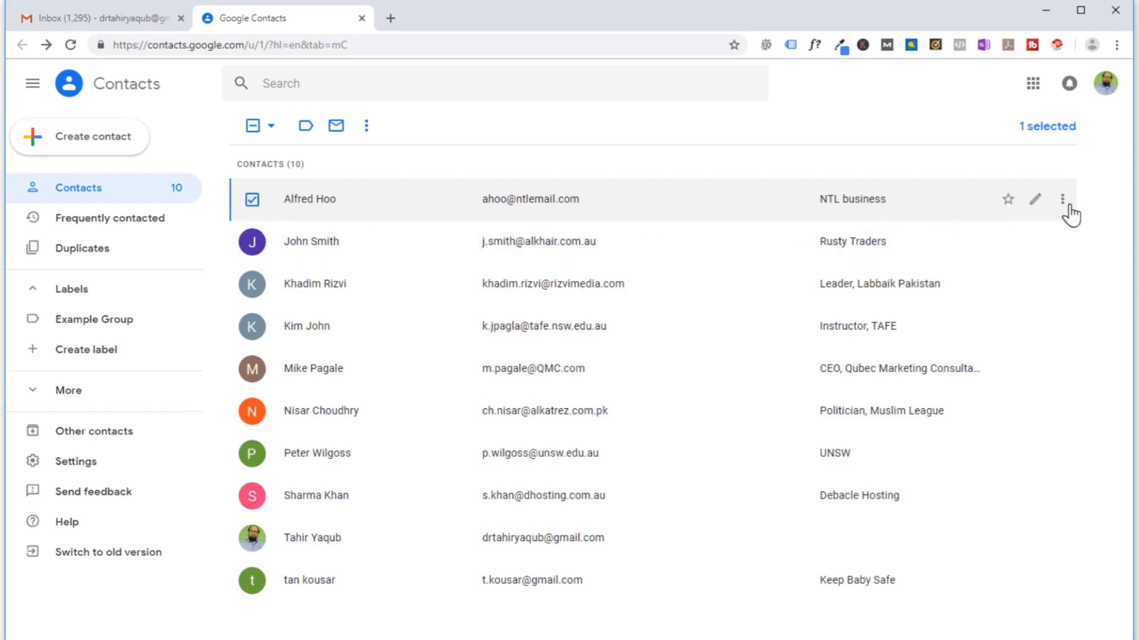
left_click(1063, 201)
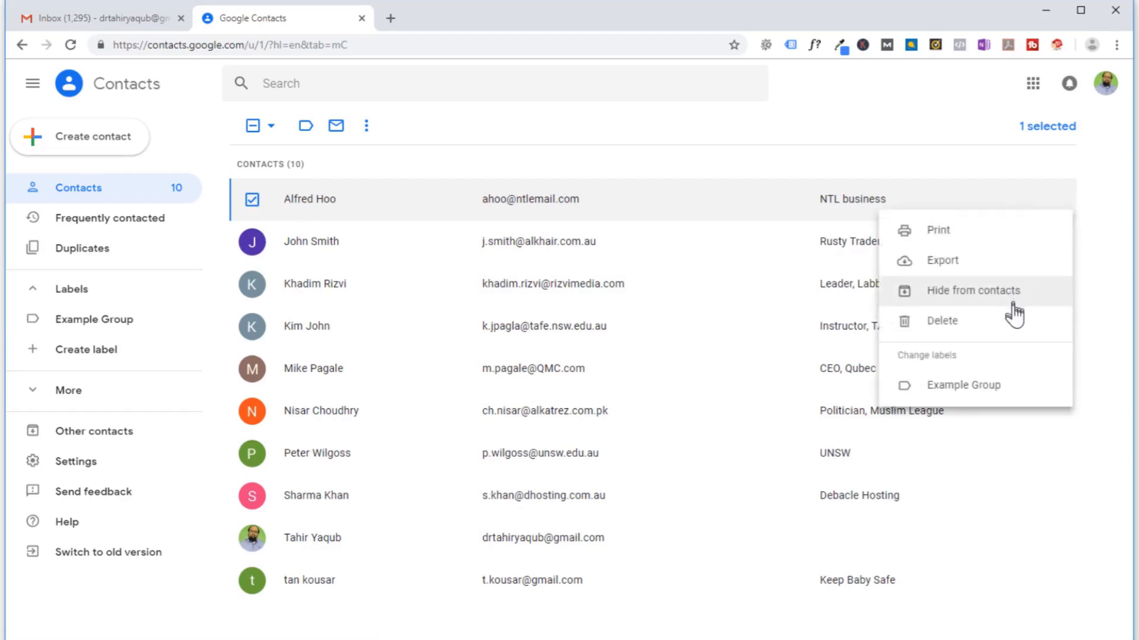
left_click(983, 391)
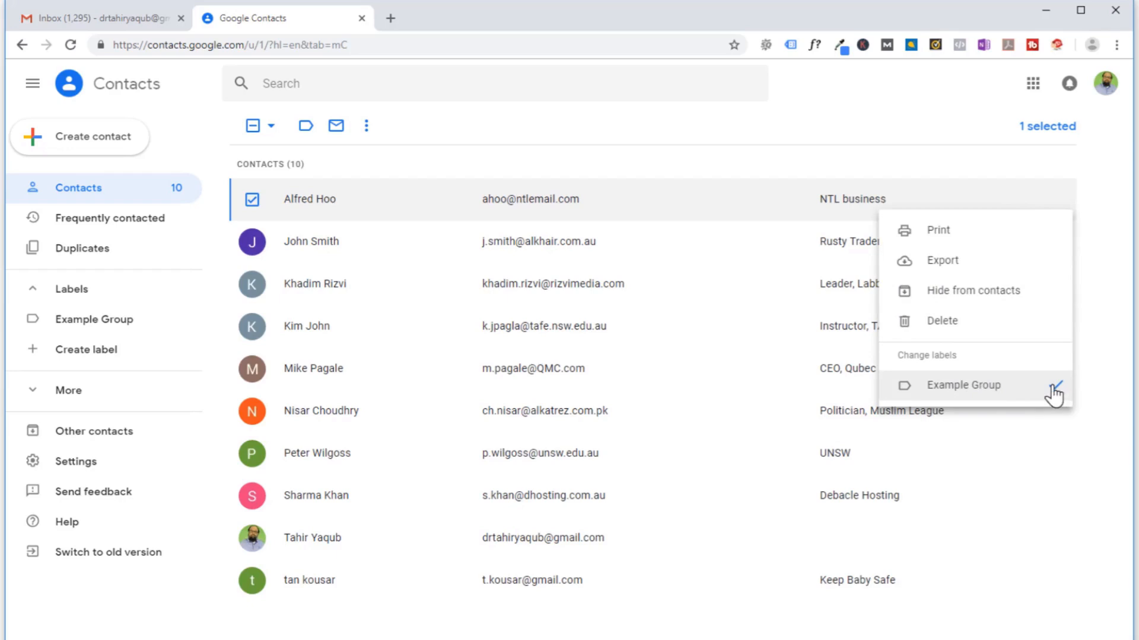
left_click(1100, 350)
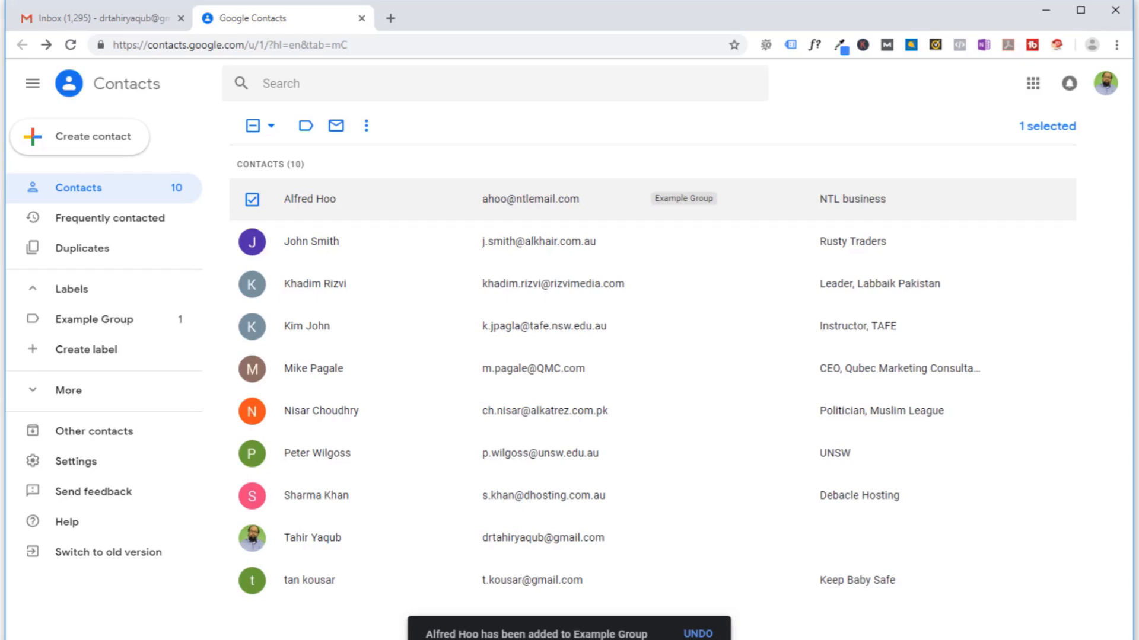
Select the second contact, from Rusty Traders, and assign it the Example Group label.
mouse_move(183, 339)
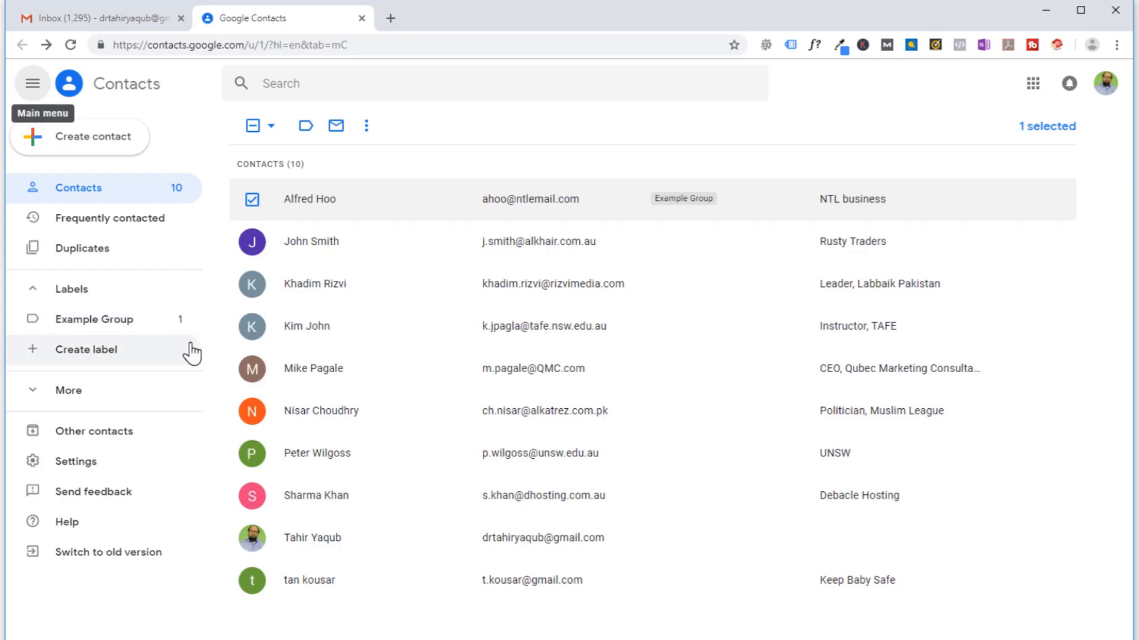
left_click(252, 242)
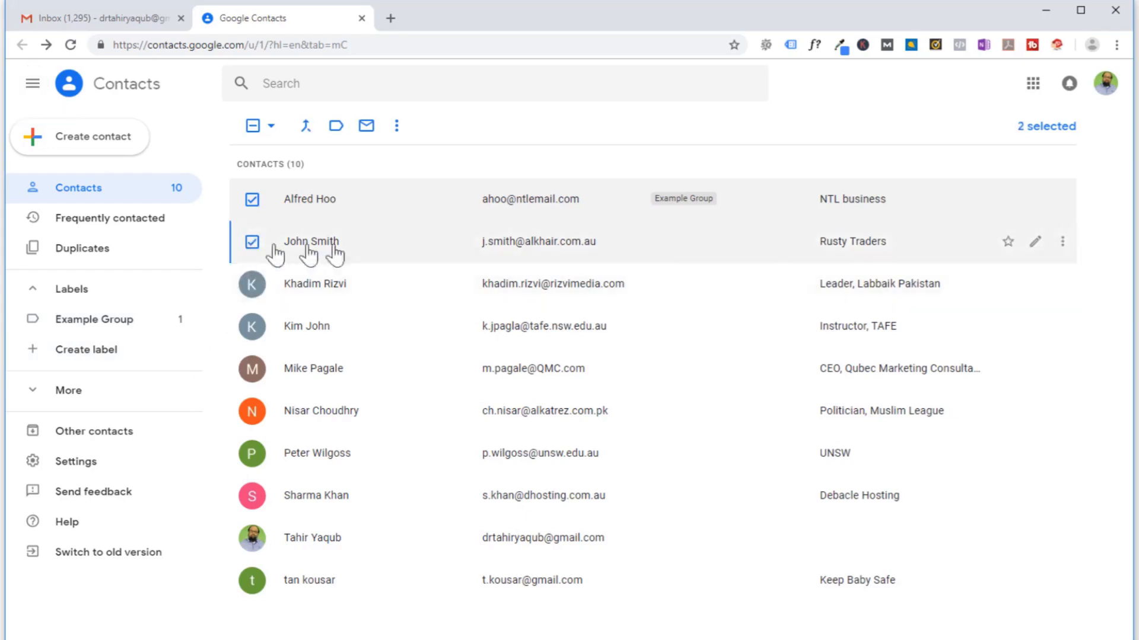
left_click(1069, 242)
left_click(1014, 438)
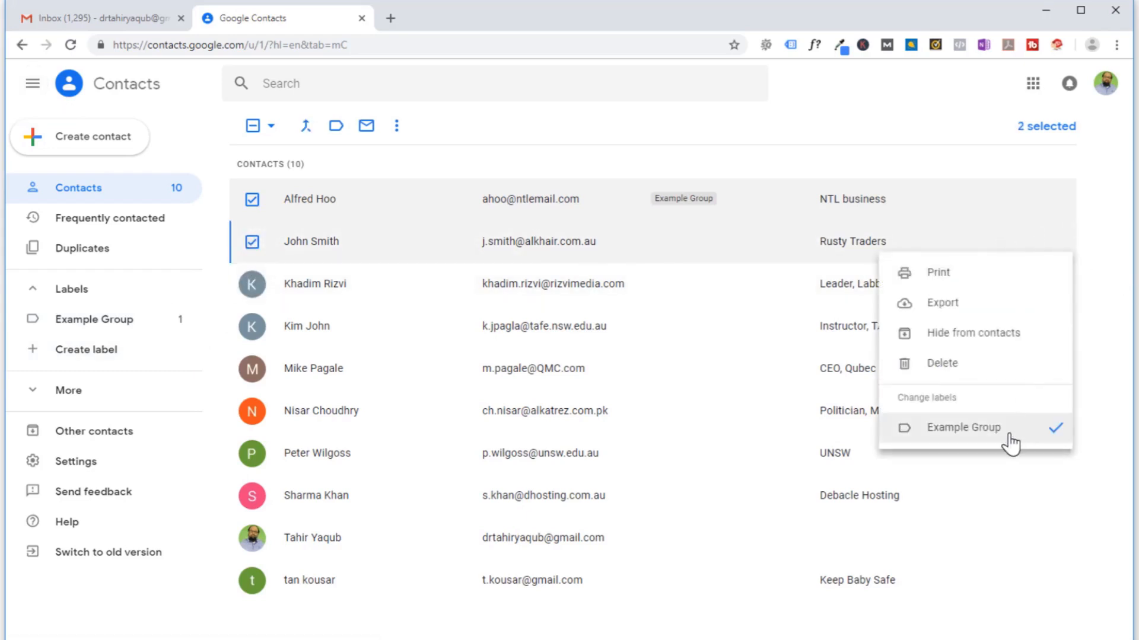
left_click(1104, 450)
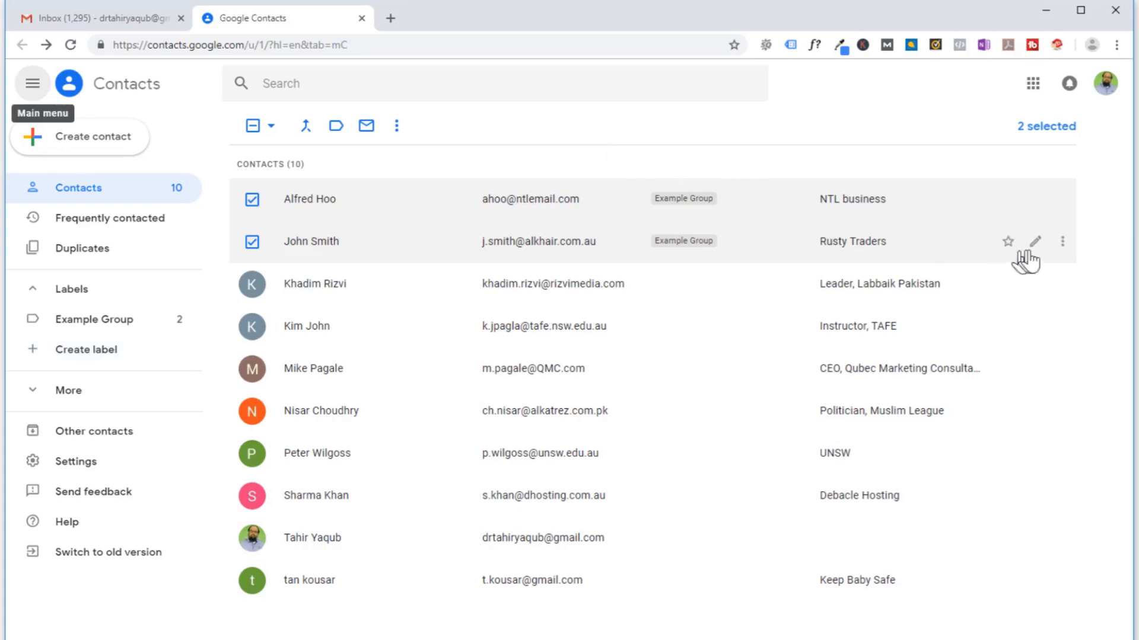
Remove the Example Group label from the NTL business contact and assign the label to it again.
left_click(1061, 202)
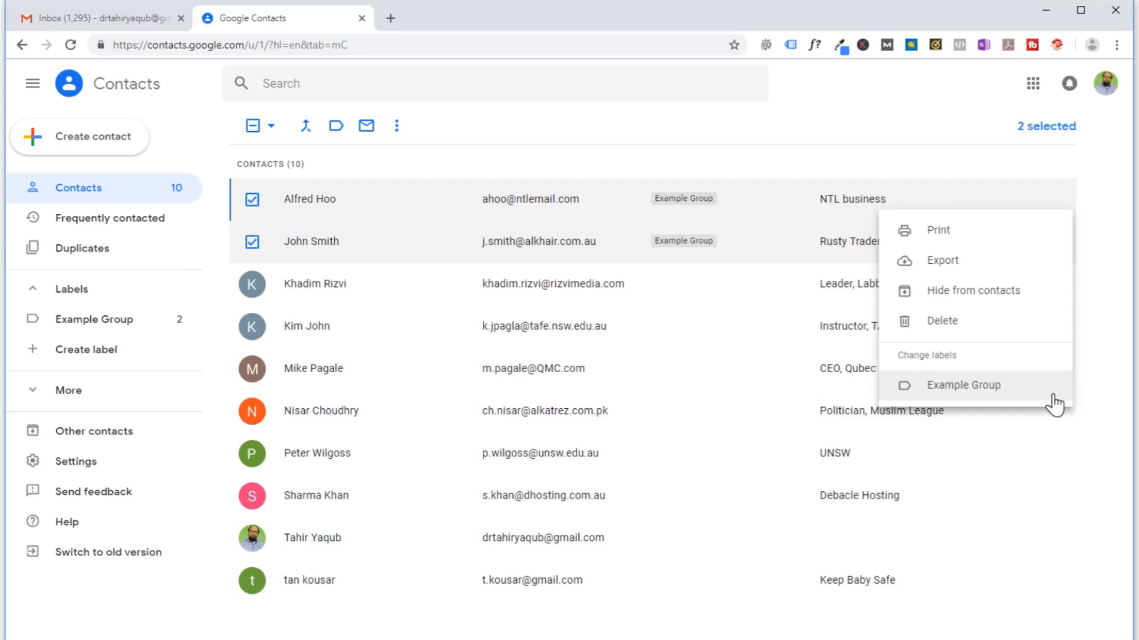
left_click(1099, 389)
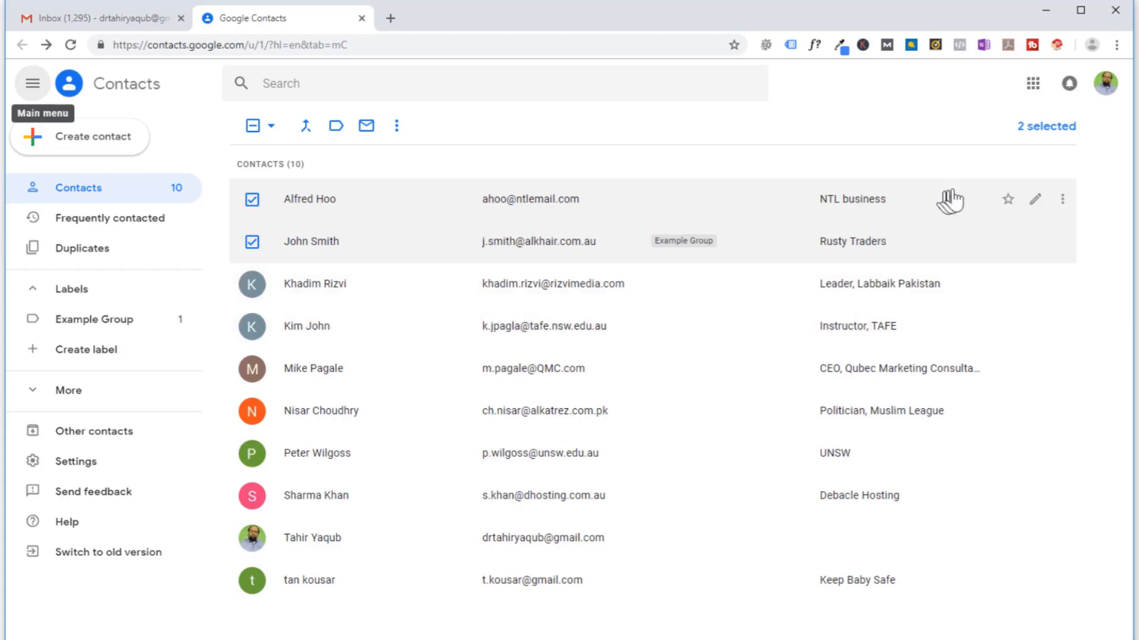
left_click(1062, 201)
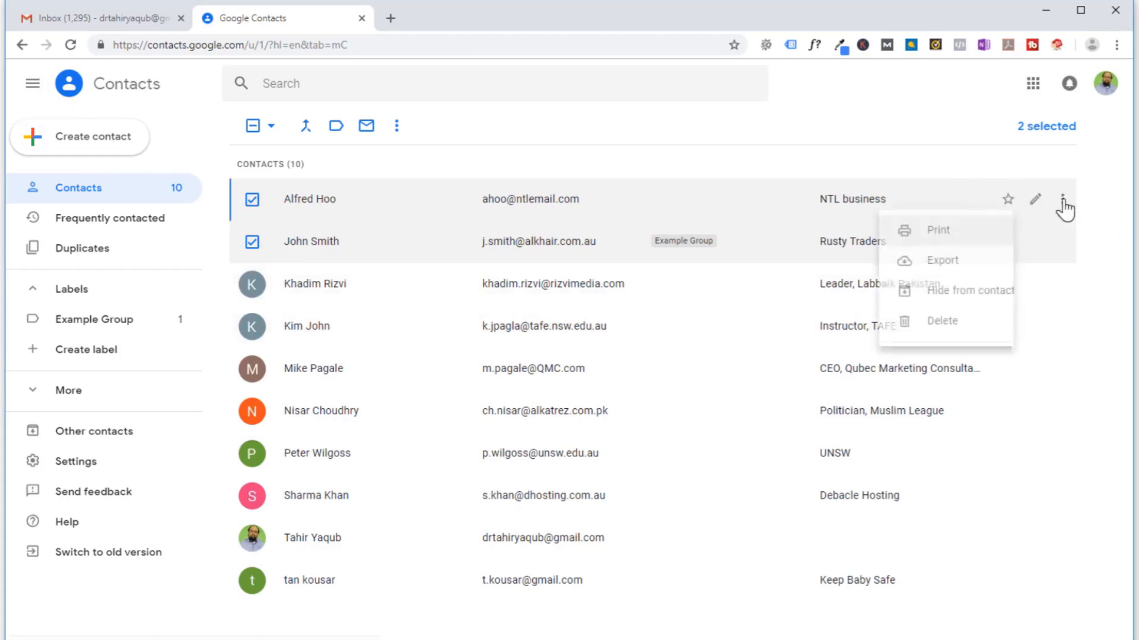
left_click(956, 385)
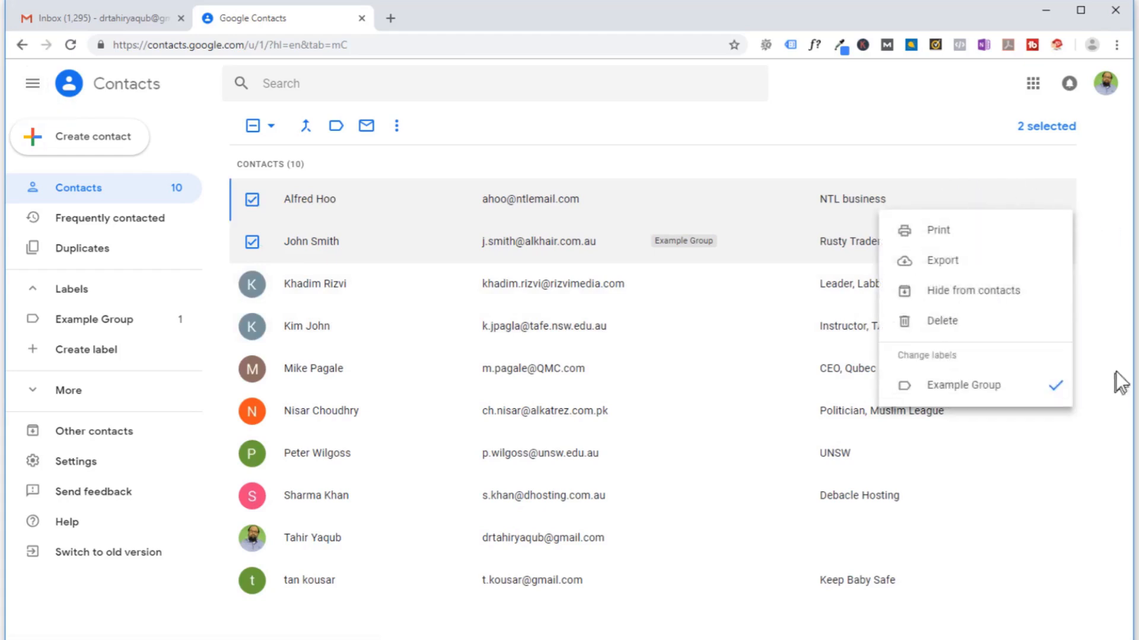
left_click(1113, 368)
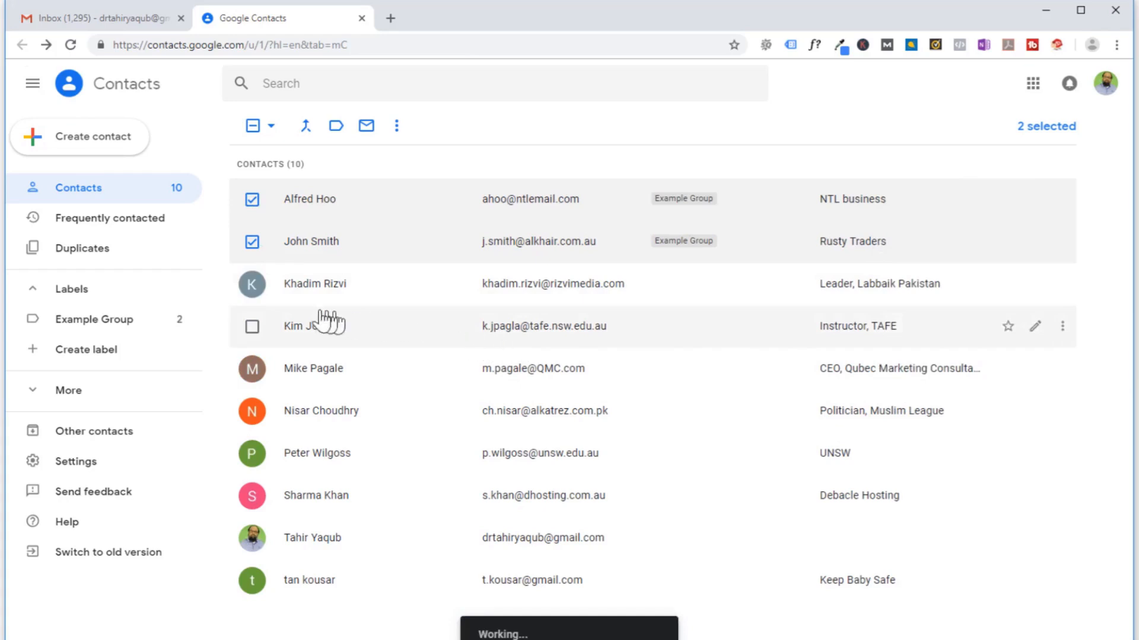
Select the third contact, from Labbaik Pakistan, and add it to Example Group.
left_click(255, 288)
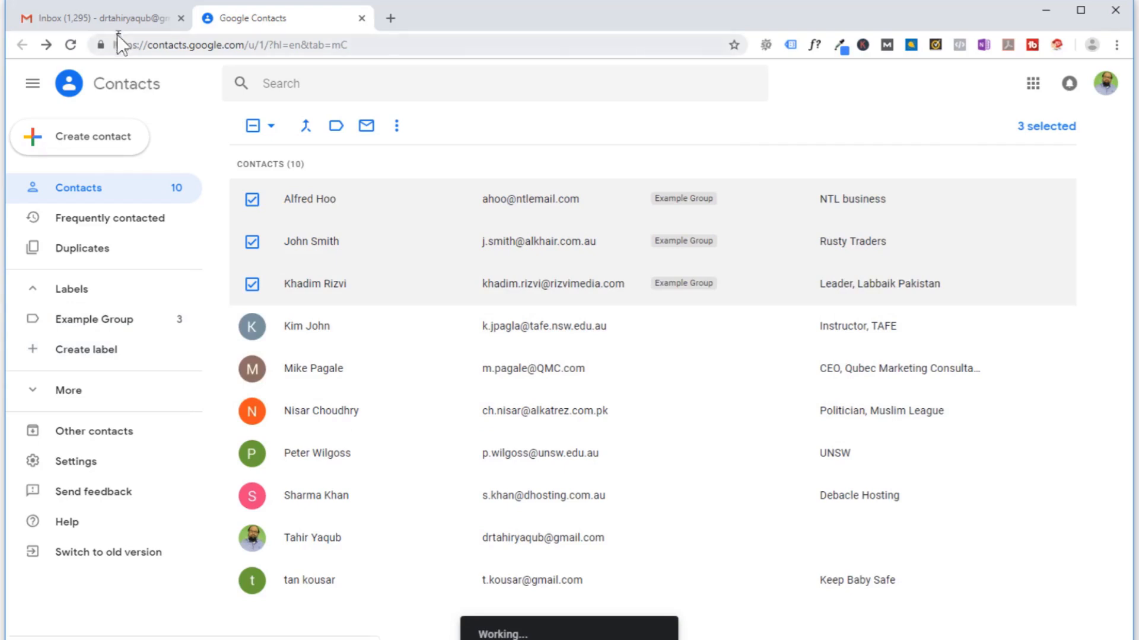
Switch to Gmail, reload the inbox and address a new message to Example Group.
left_click(115, 17)
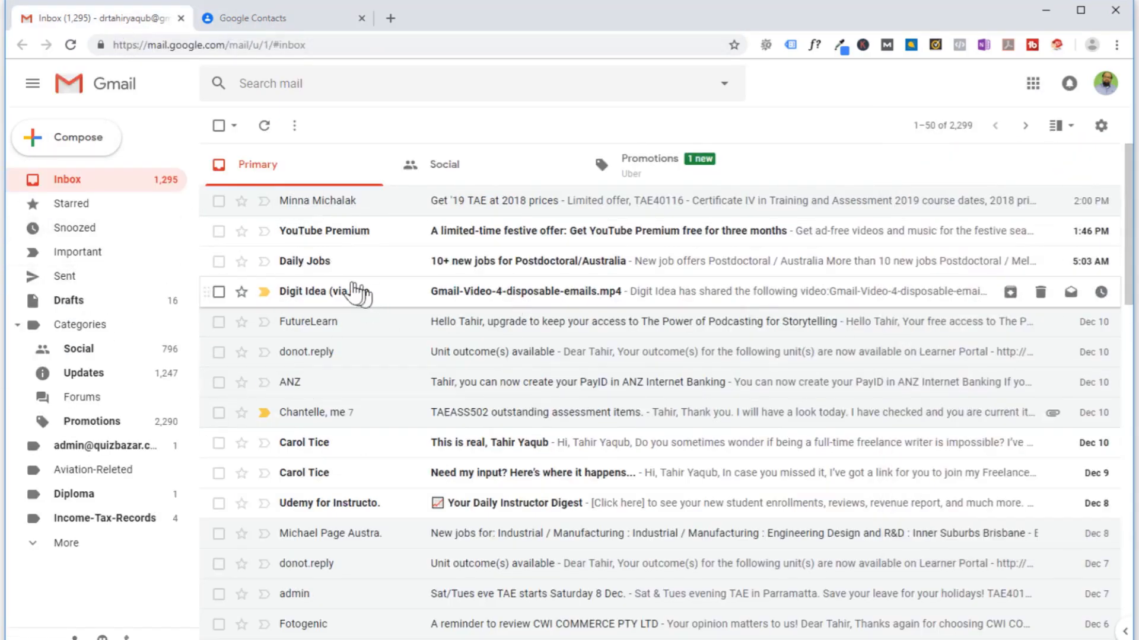
left_click(69, 43)
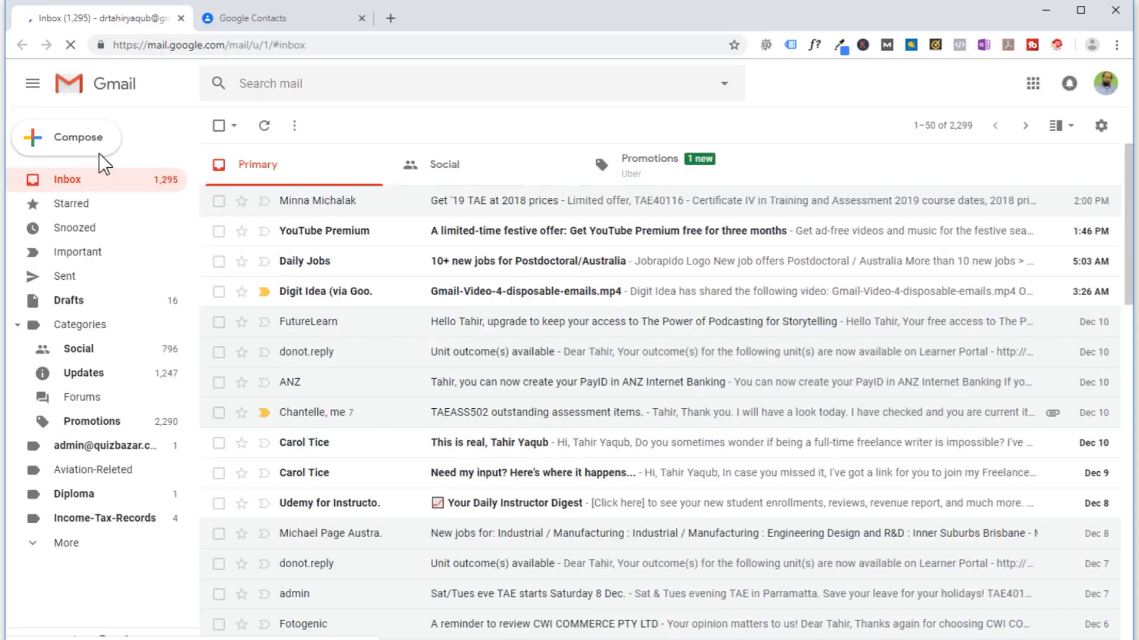
left_click(96, 149)
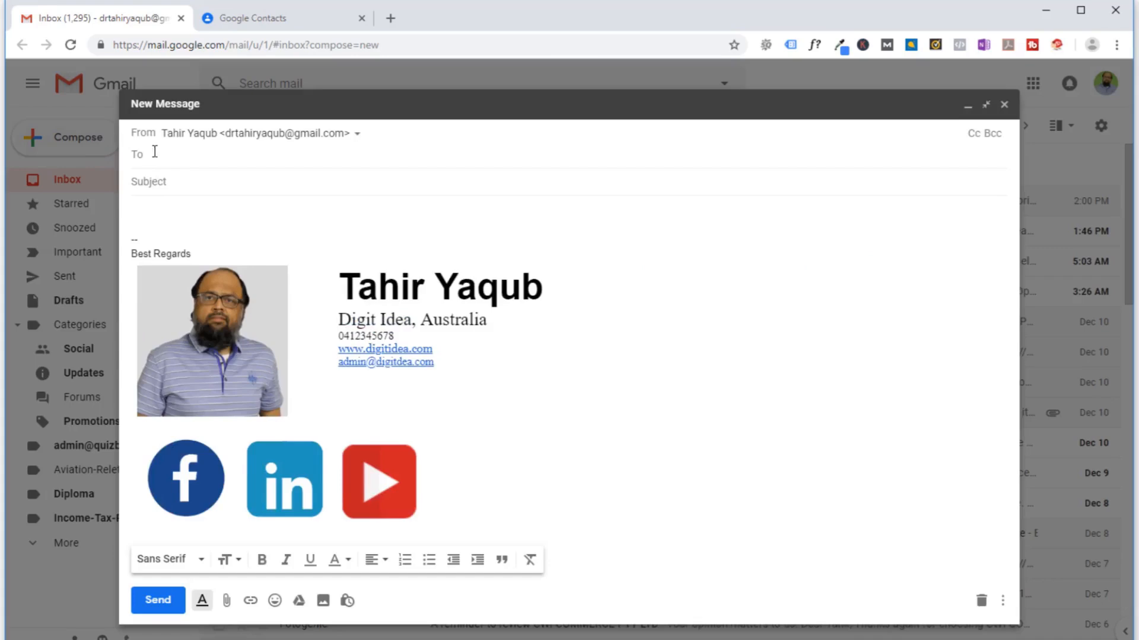
type("ex")
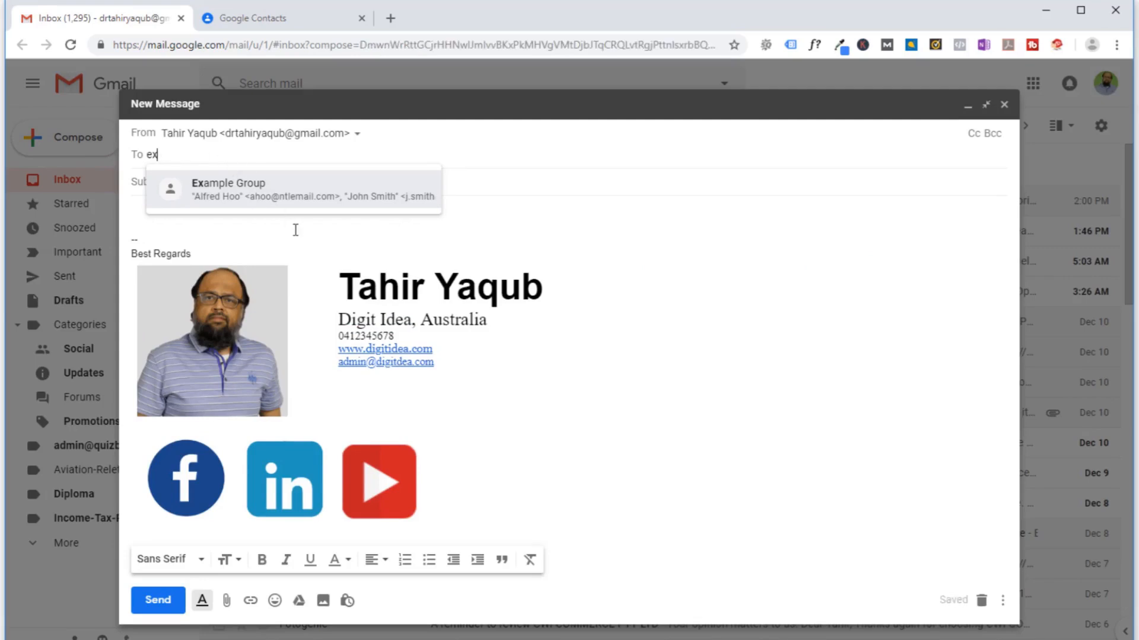
left_click(227, 191)
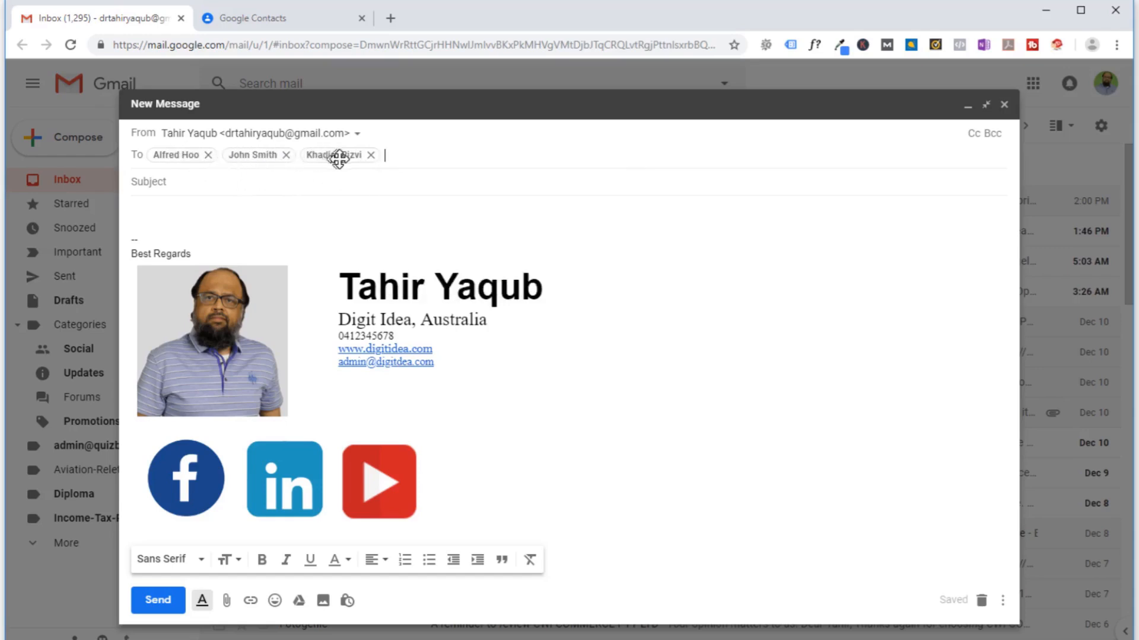
Close the message addressed to the group and switch back to Google Contacts.
mouse_move(356, 156)
left_click(1004, 105)
key("ctrl+Tab")
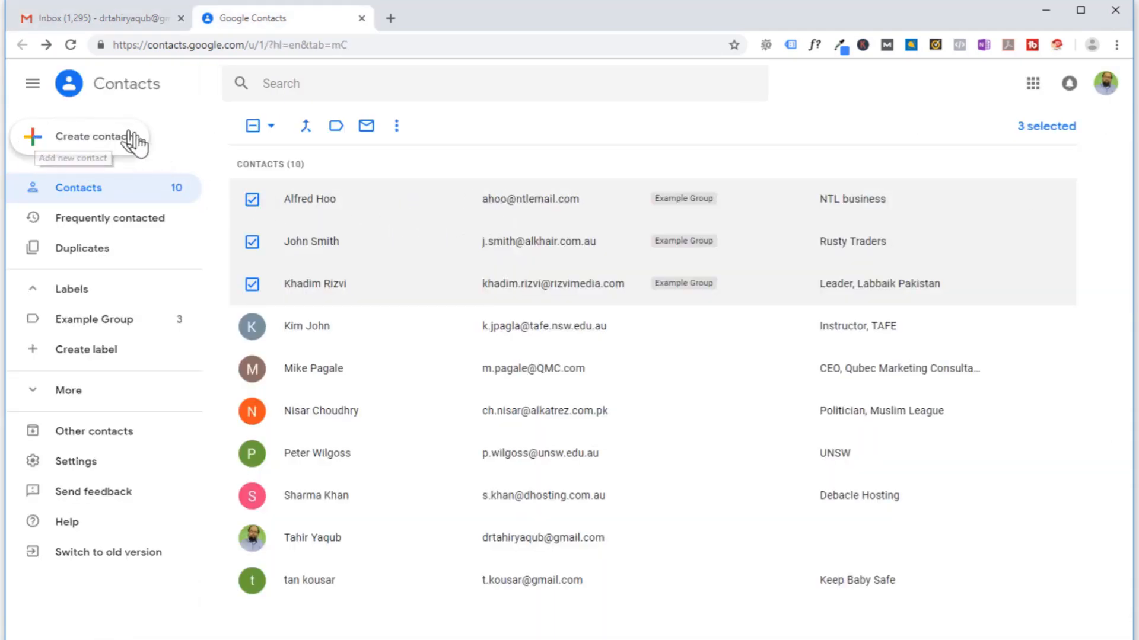
View the blank new-contact form and the NTL business contact's label options, closing both without making changes.
left_click(98, 137)
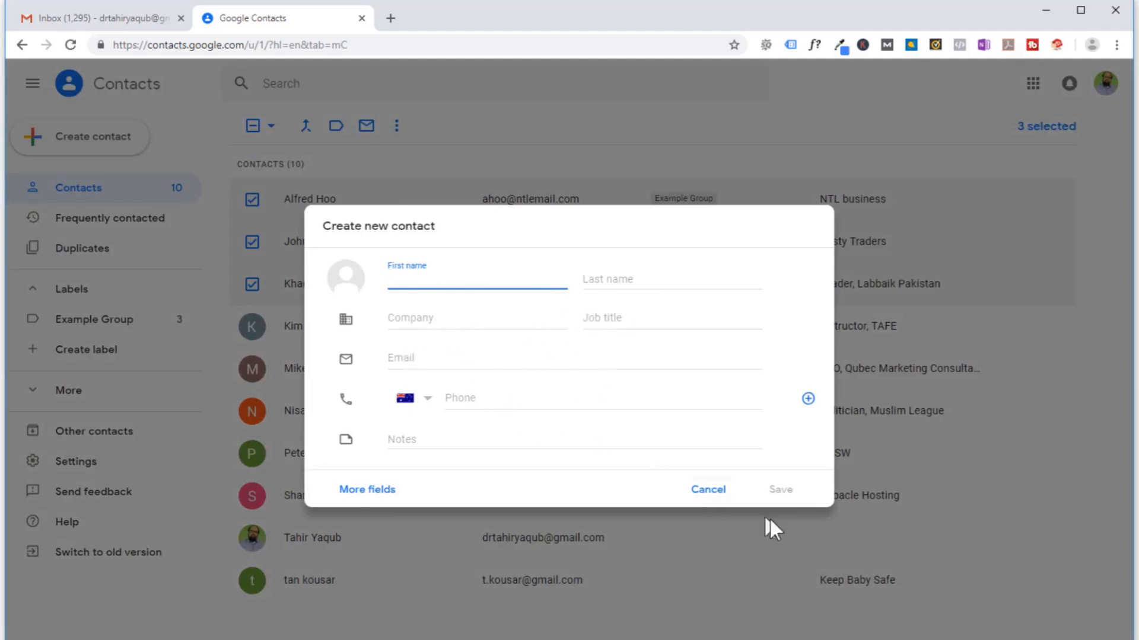
left_click(711, 491)
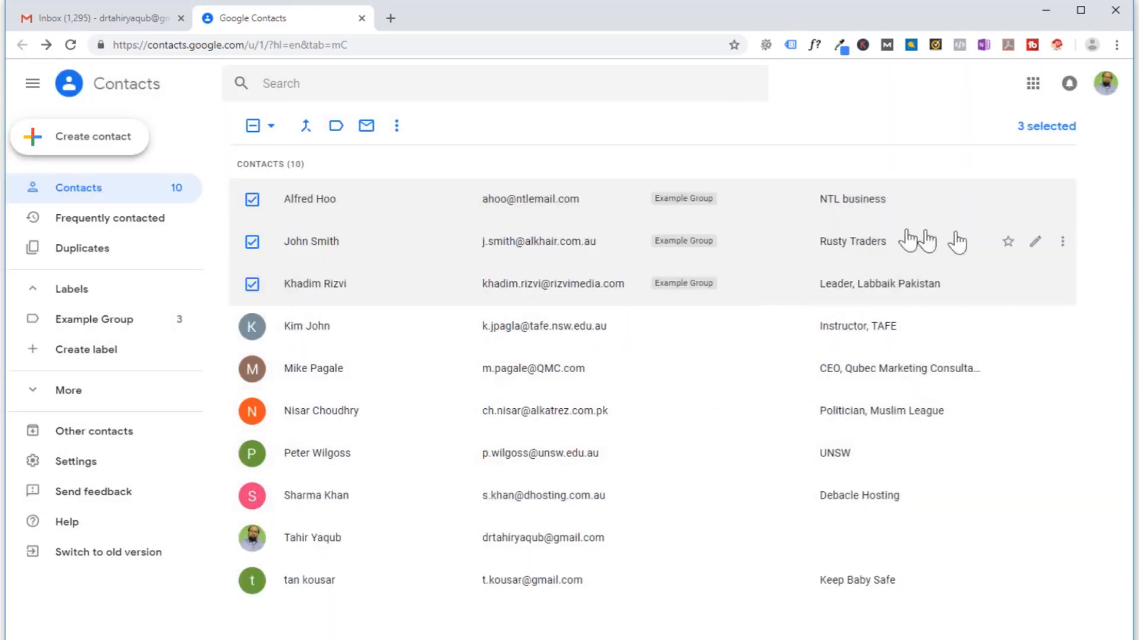
left_click(1062, 202)
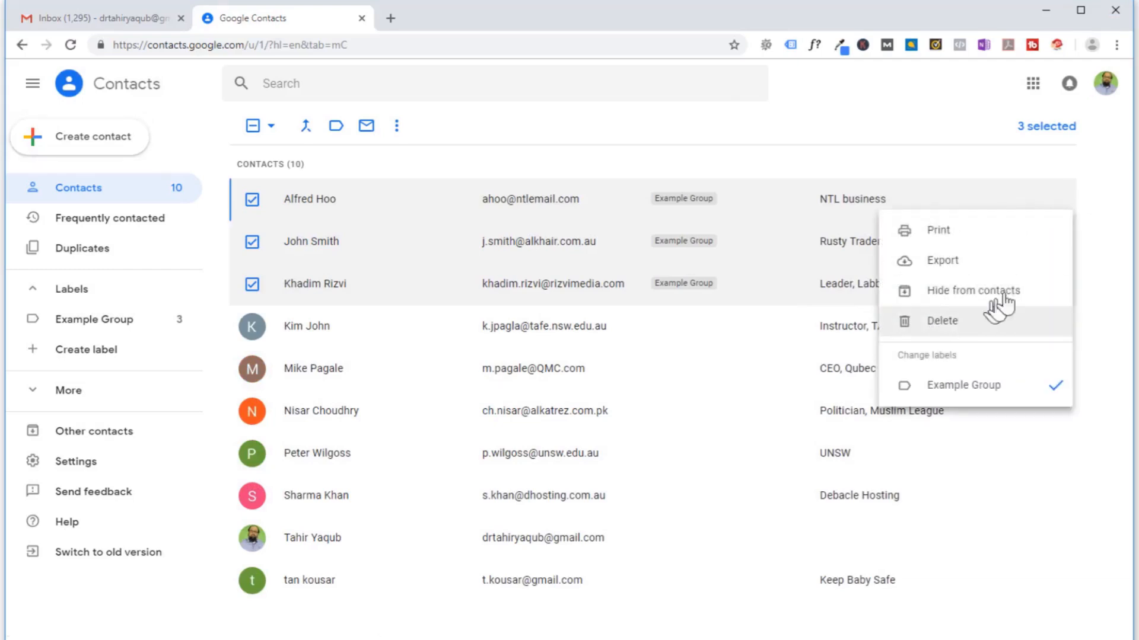
left_click(1071, 190)
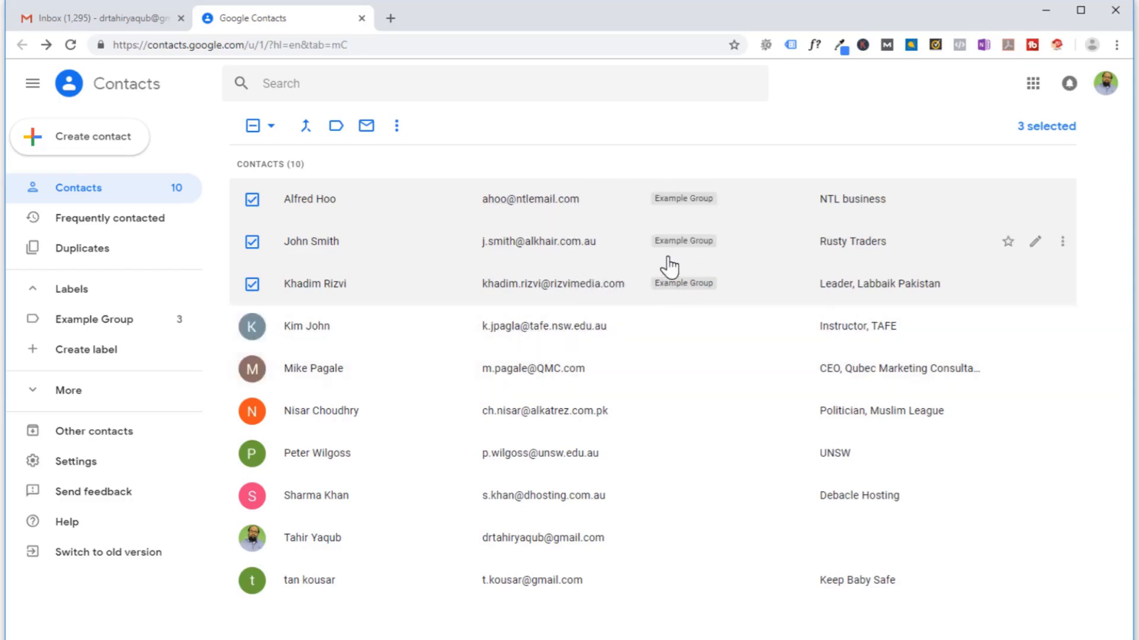
Go to Other contacts, select the first entry and bring up its label options.
left_click(113, 433)
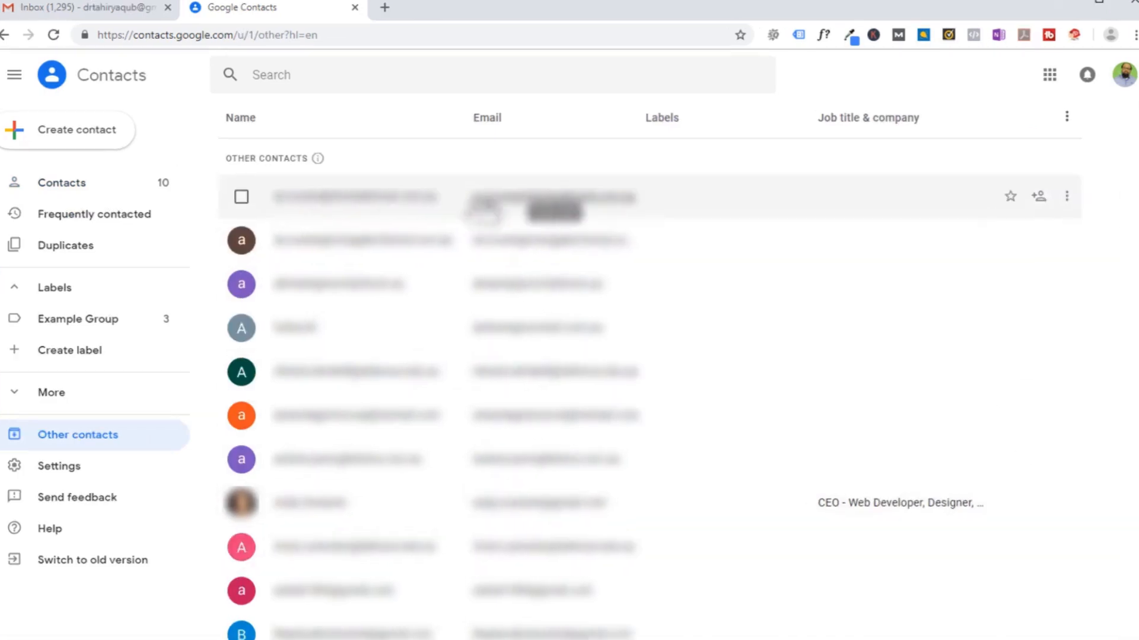
left_click(242, 201)
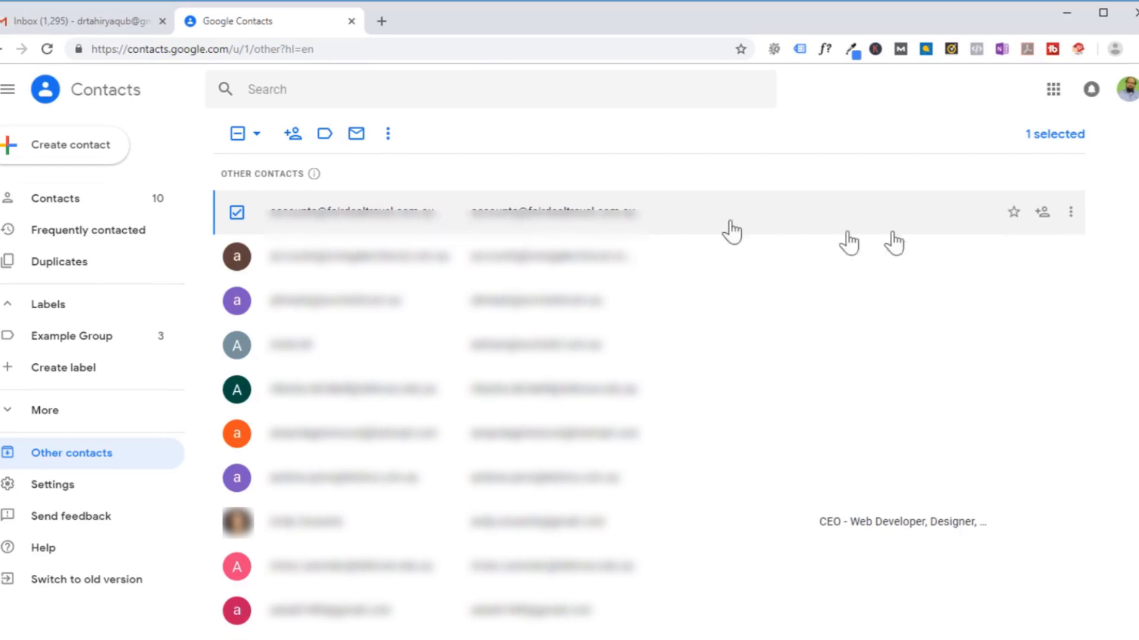
left_click(1071, 216)
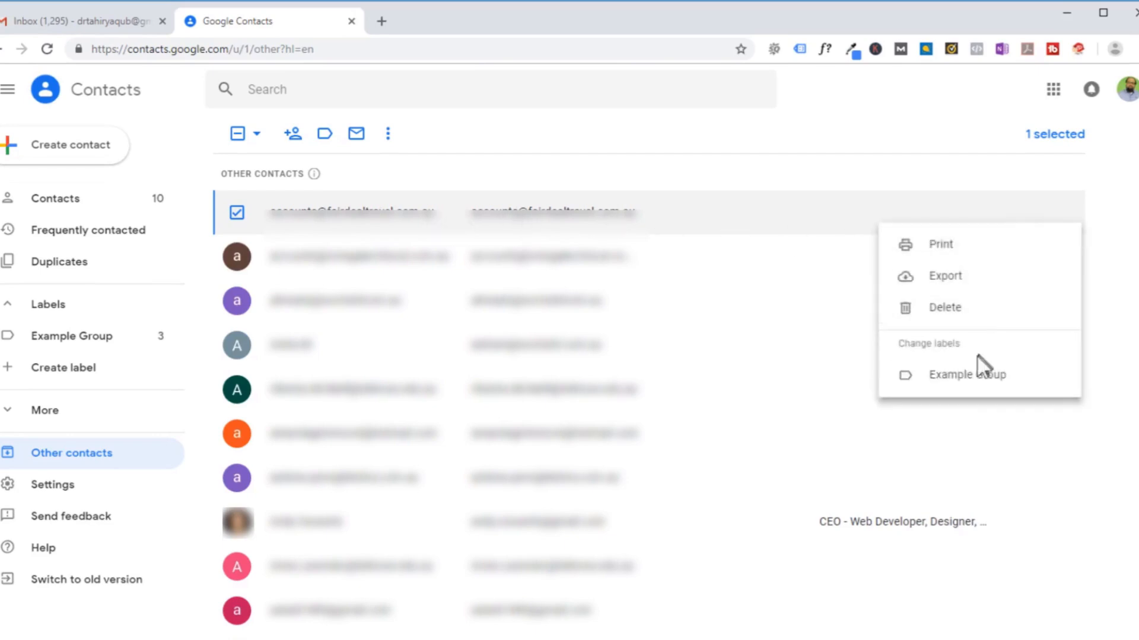